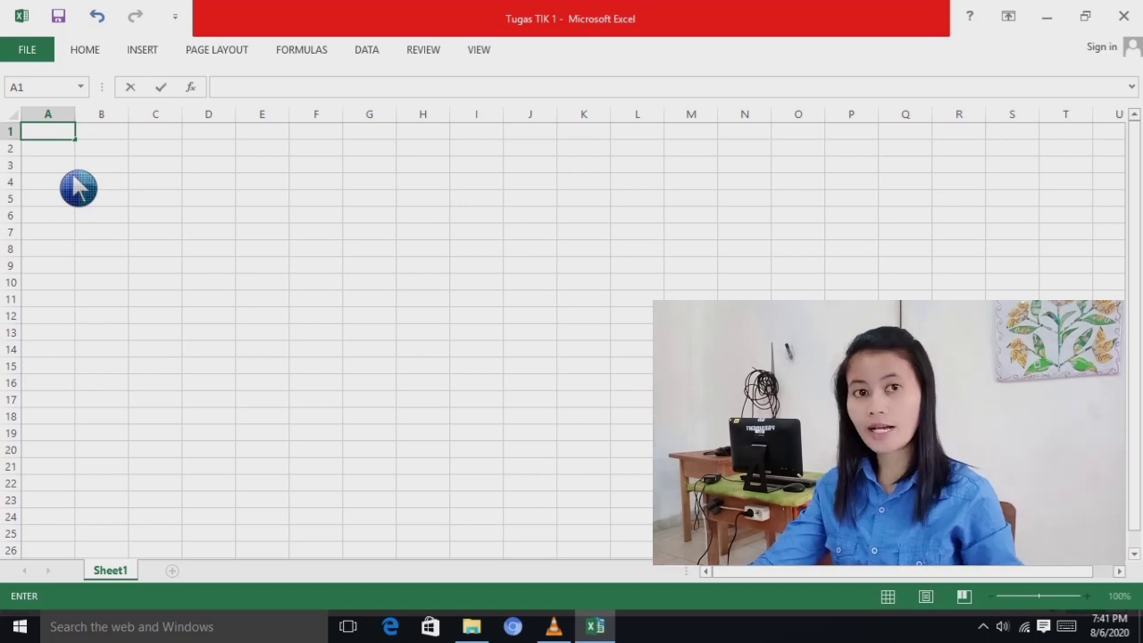
Step: Enter the column headers "Warna" in A1 and "Jumlah" in B1
text(Warna)
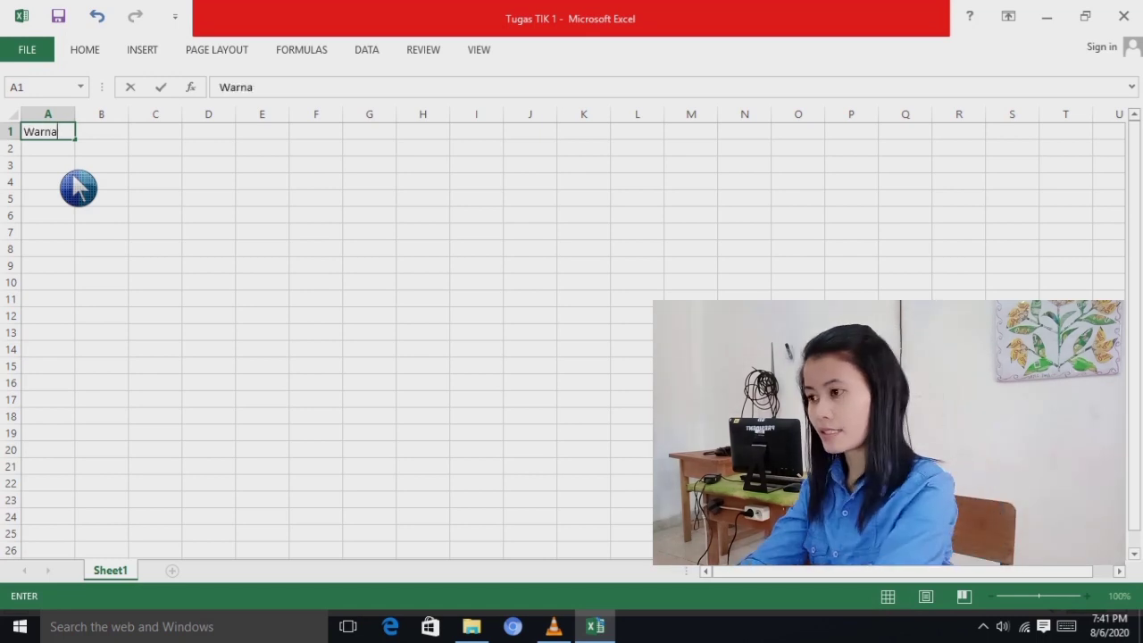
key(Tab)
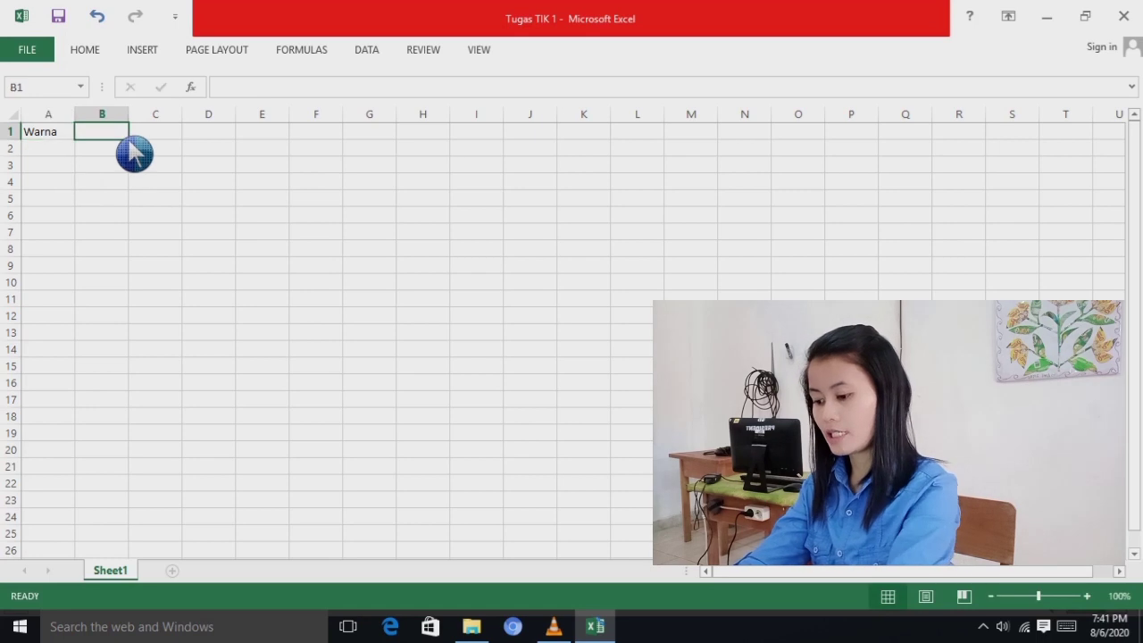
text(Jumlah)
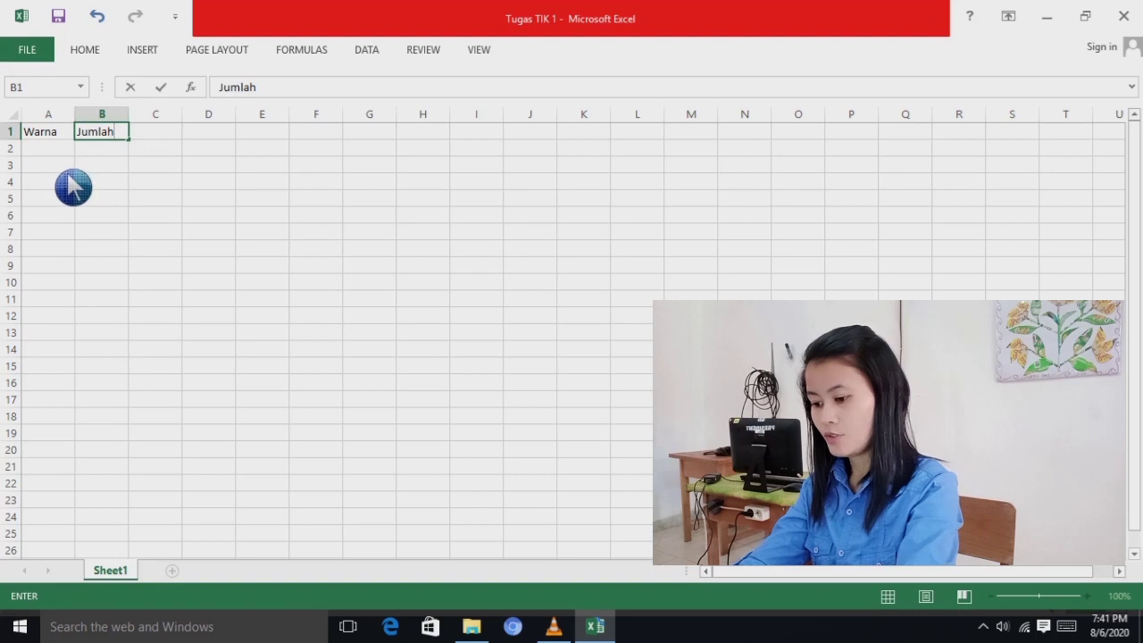
key(Return)
Step: List the colours "Merah", "Hijau" and "Biru" under the Warna header in cells A3 to A5
key(Return)
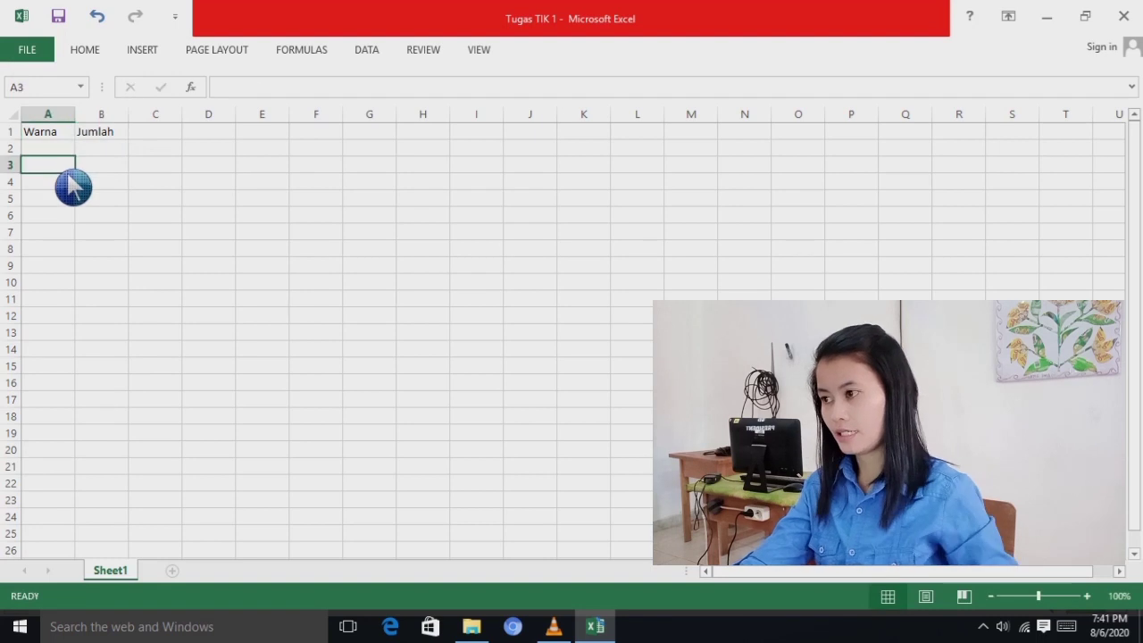
text(Merah)
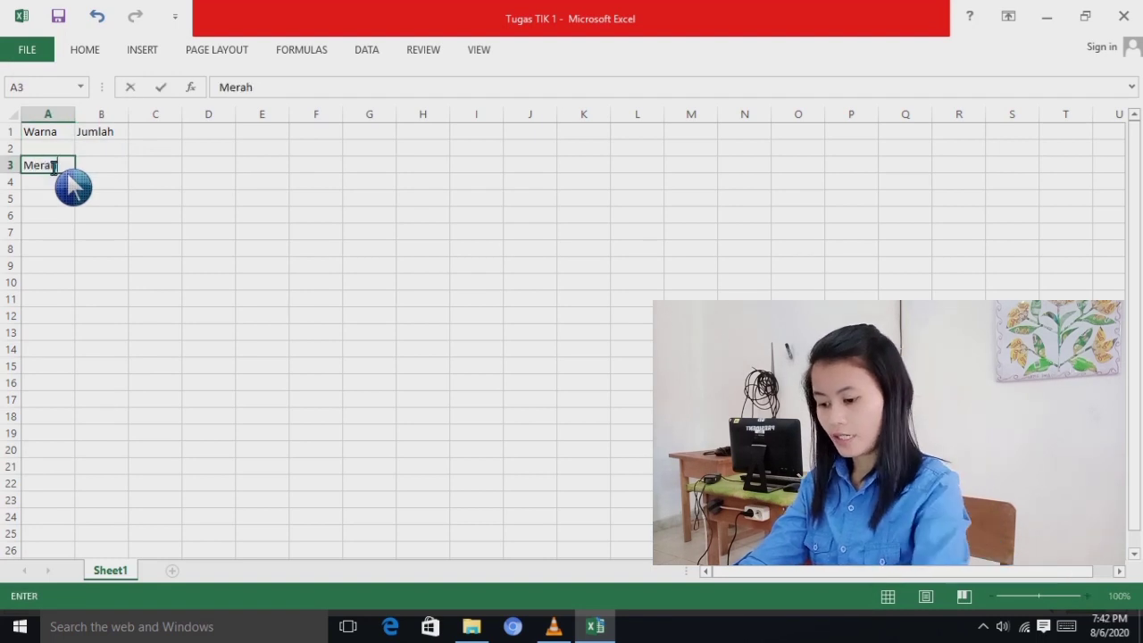
key(Return)
key(Return)
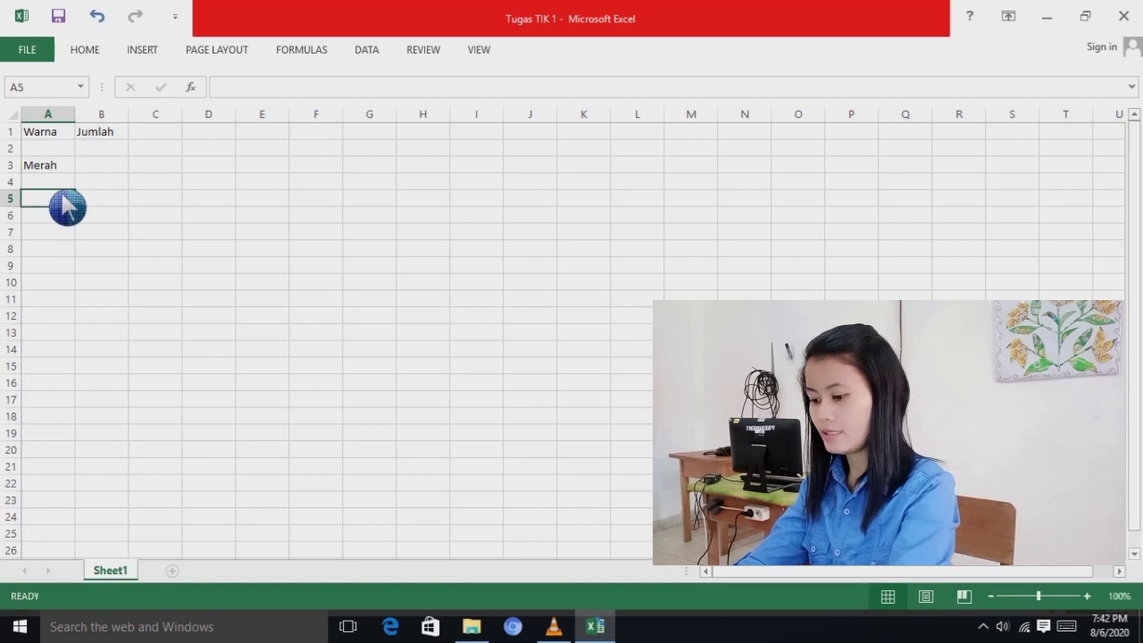
key(Up)
text(Hijau)
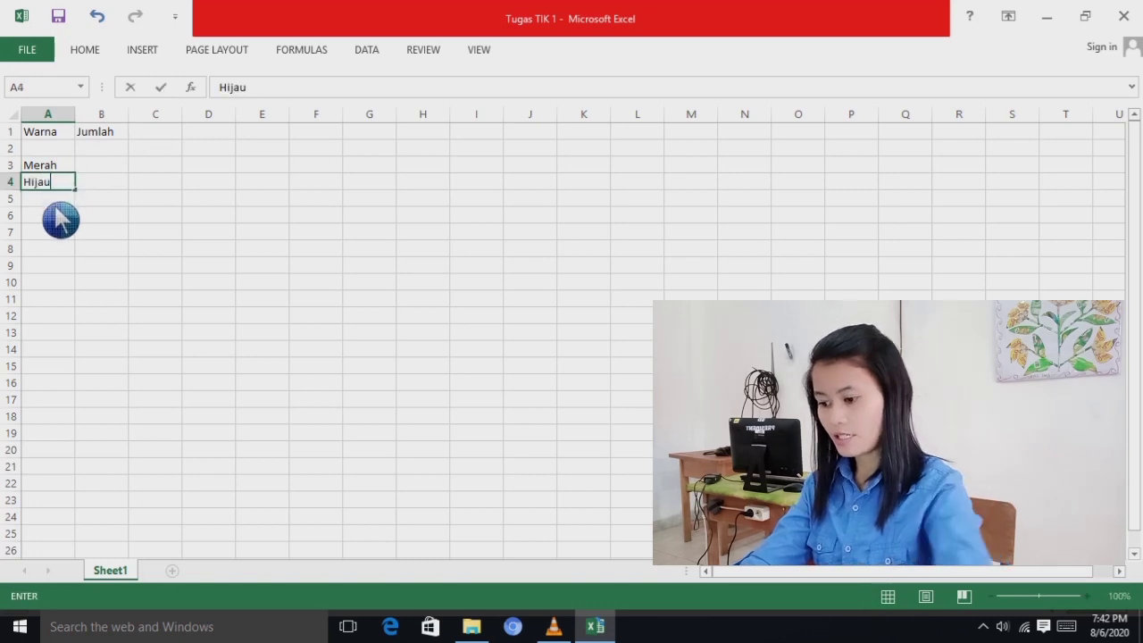
key(Return)
text(Bi)
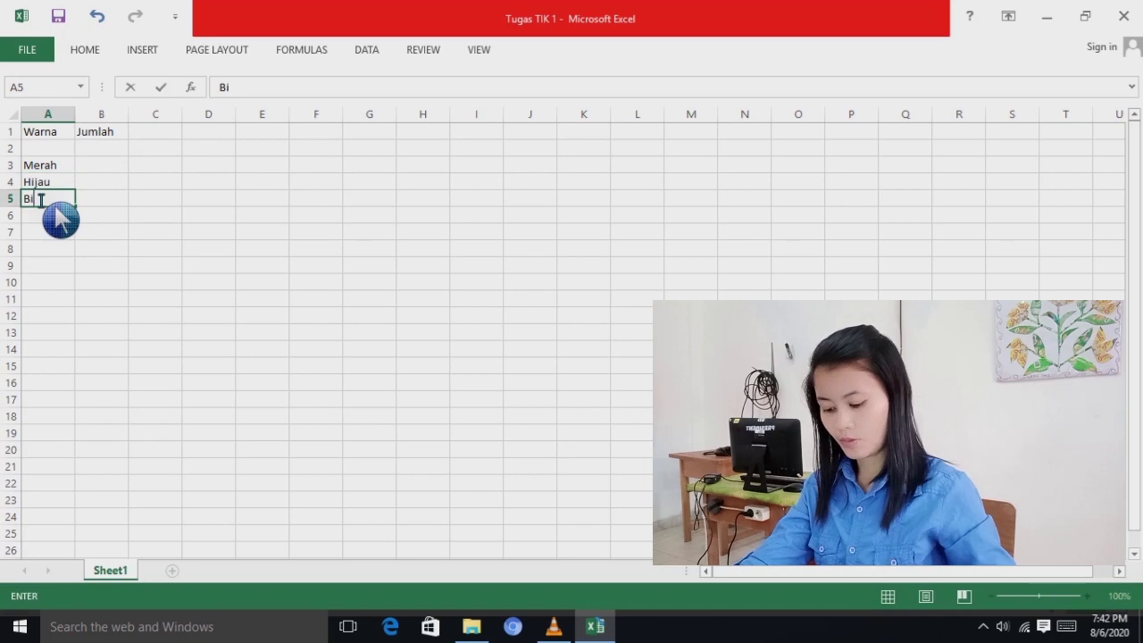
text(ru)
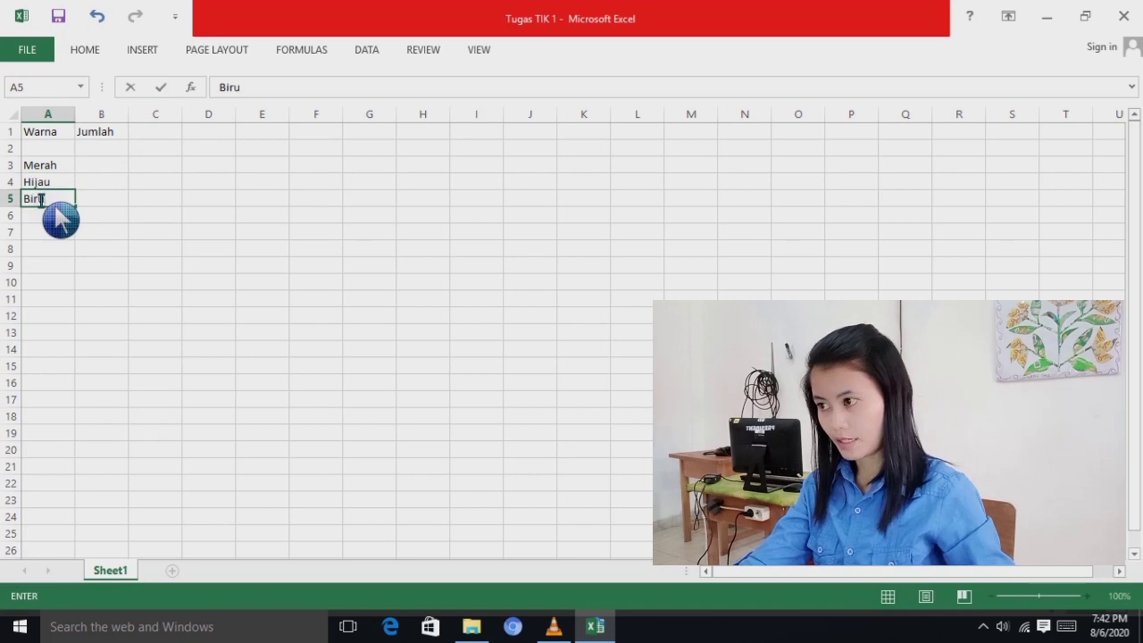
Step: Fill in the amounts 5 for Merah, 9 for Hijau and 6 for Biru in cells B3 to B5
click(115, 182)
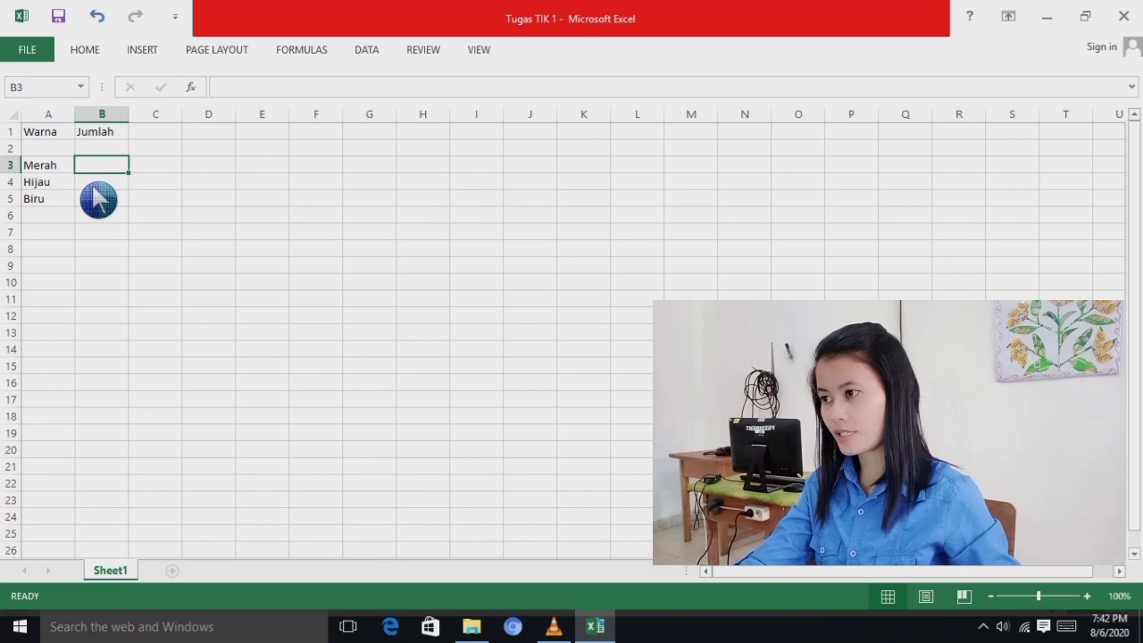
text(5)
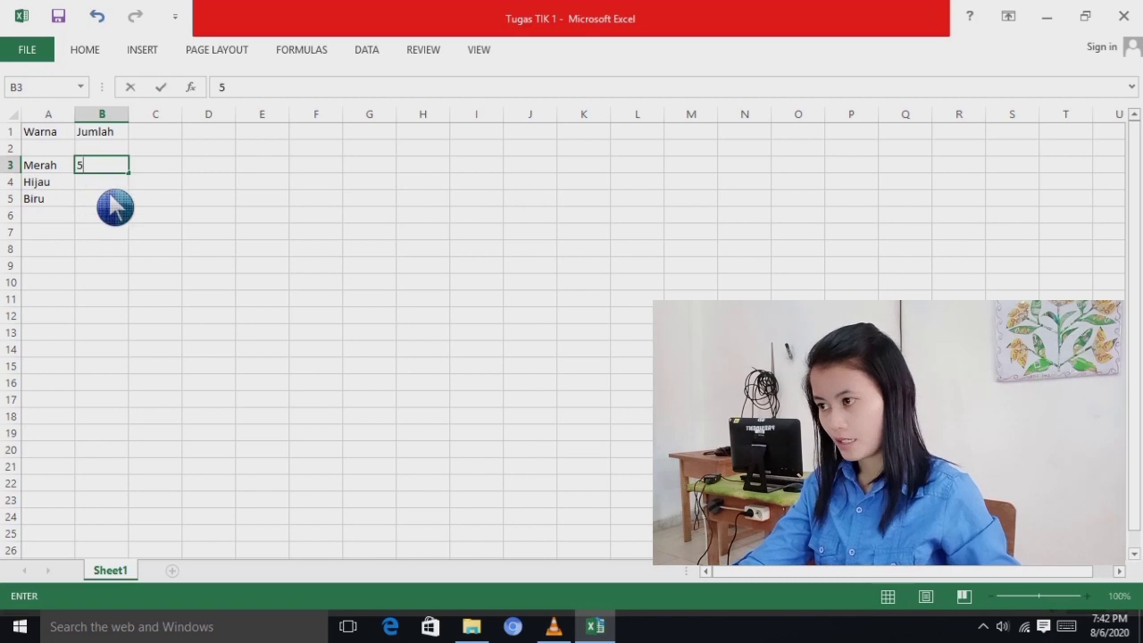
key(Return)
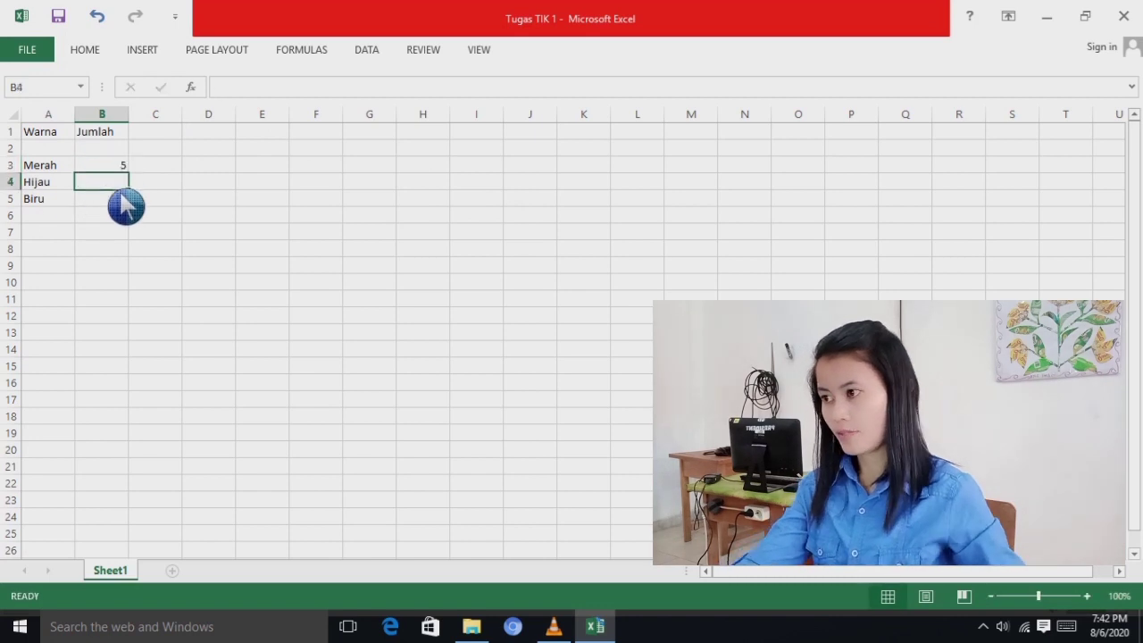
text(9)
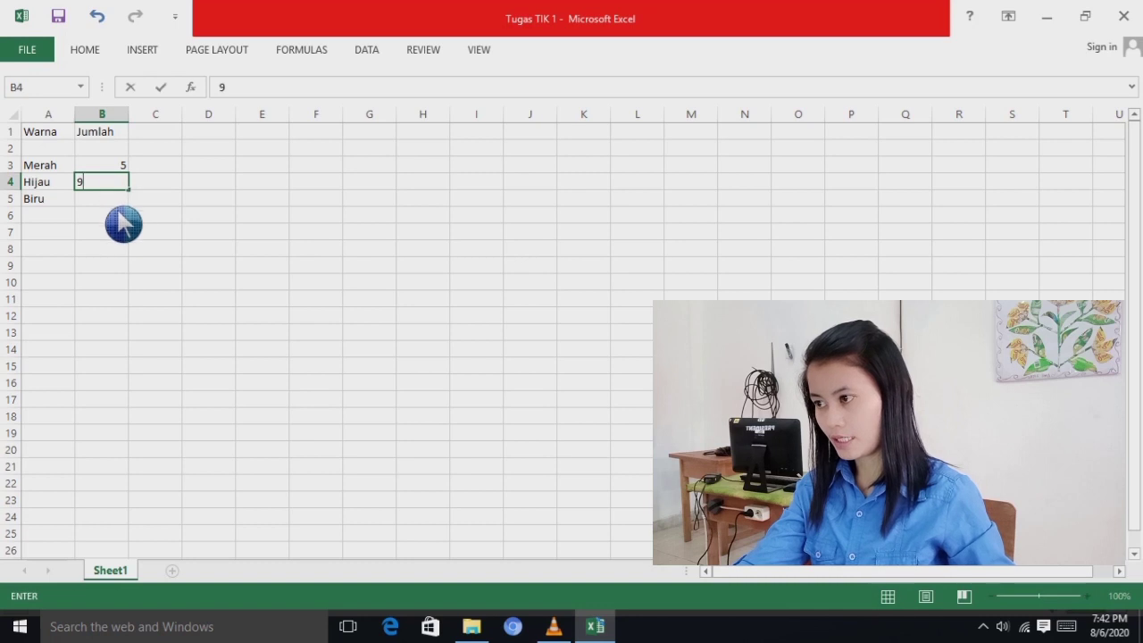
key(Return)
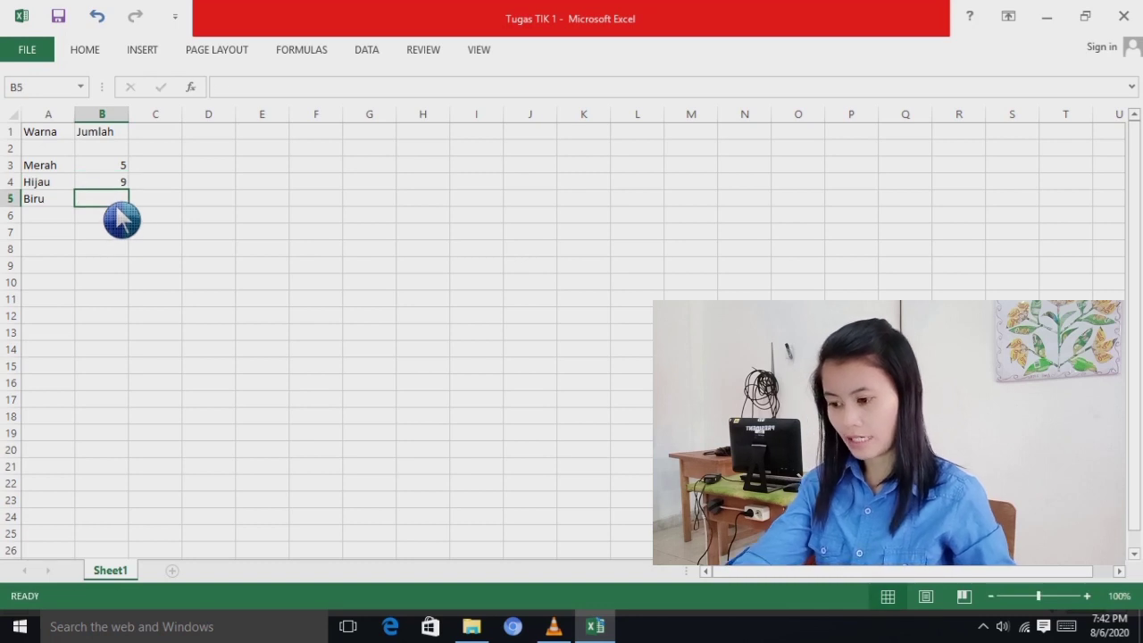
text(6)
click(163, 294)
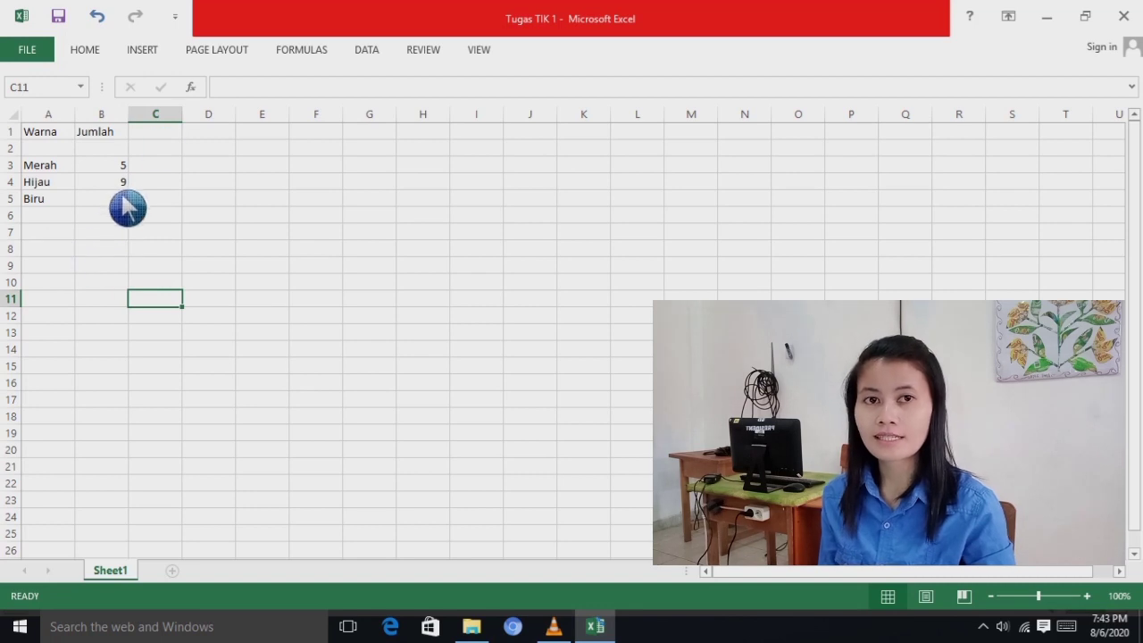
Step: Label A7 "Jumlah" and add up the three colour amounts in B7 with the formula =B3+B4+B5
click(50, 237)
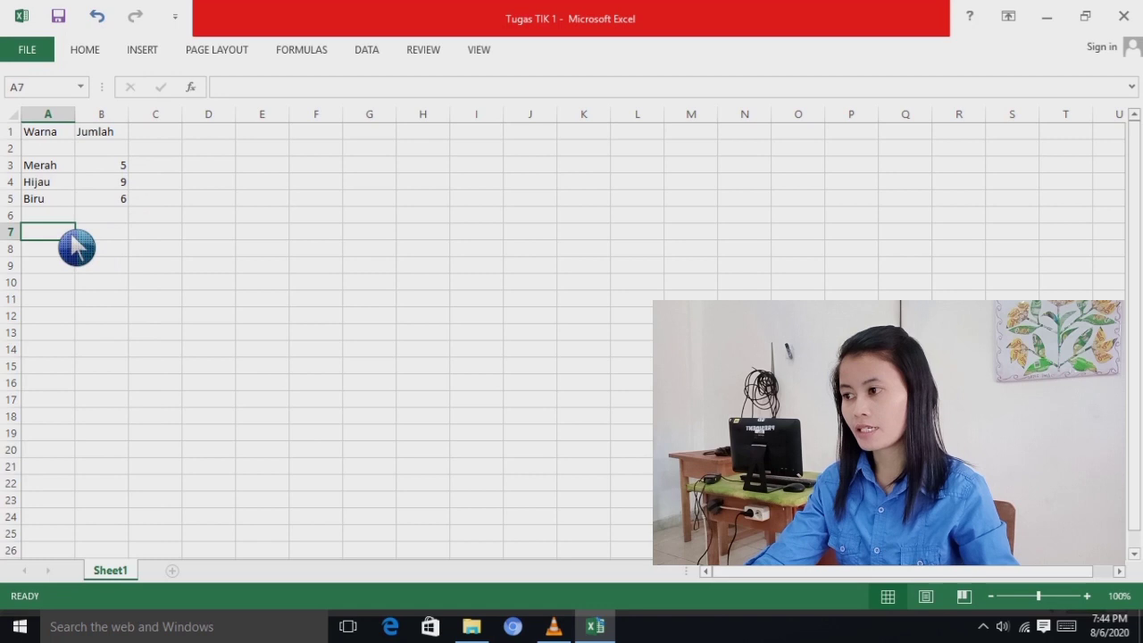
text(Jumlah)
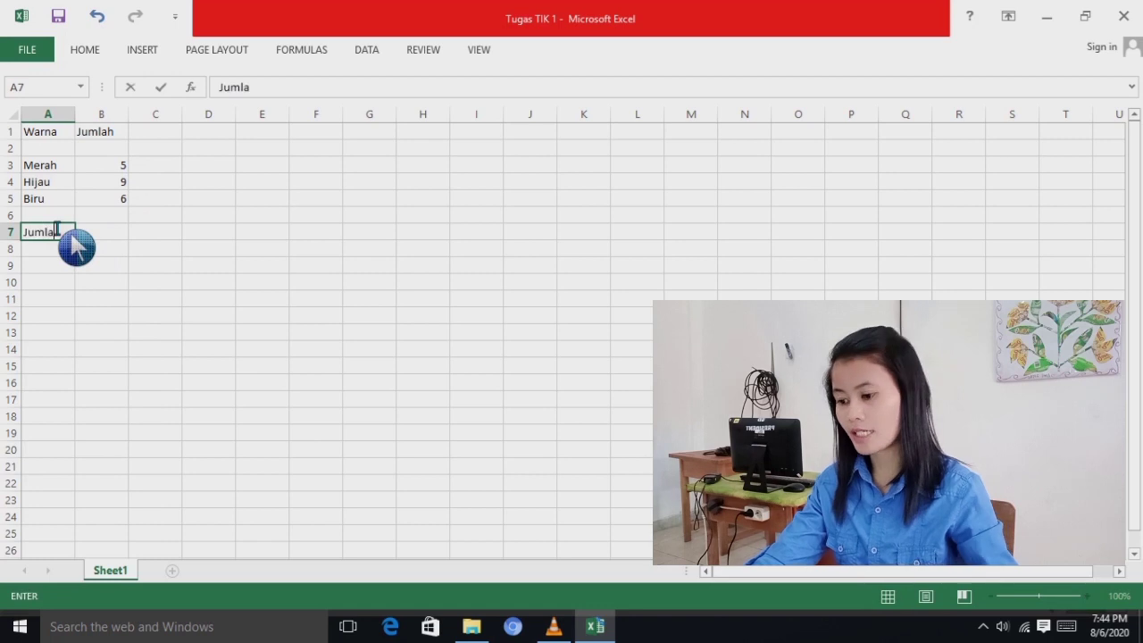
click(125, 235)
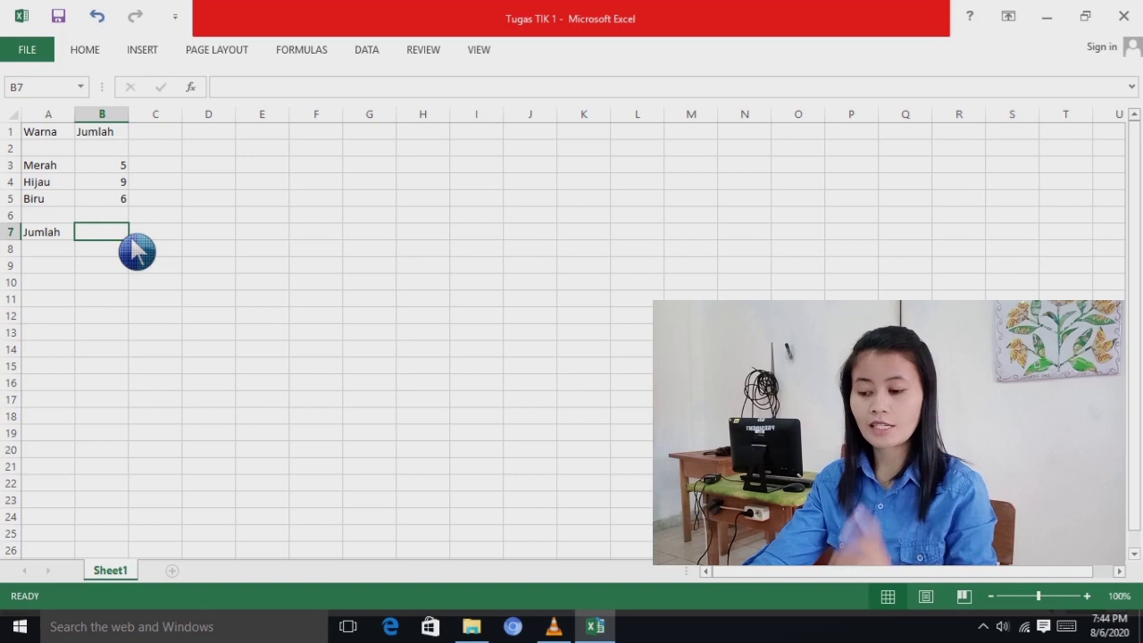
text(=)
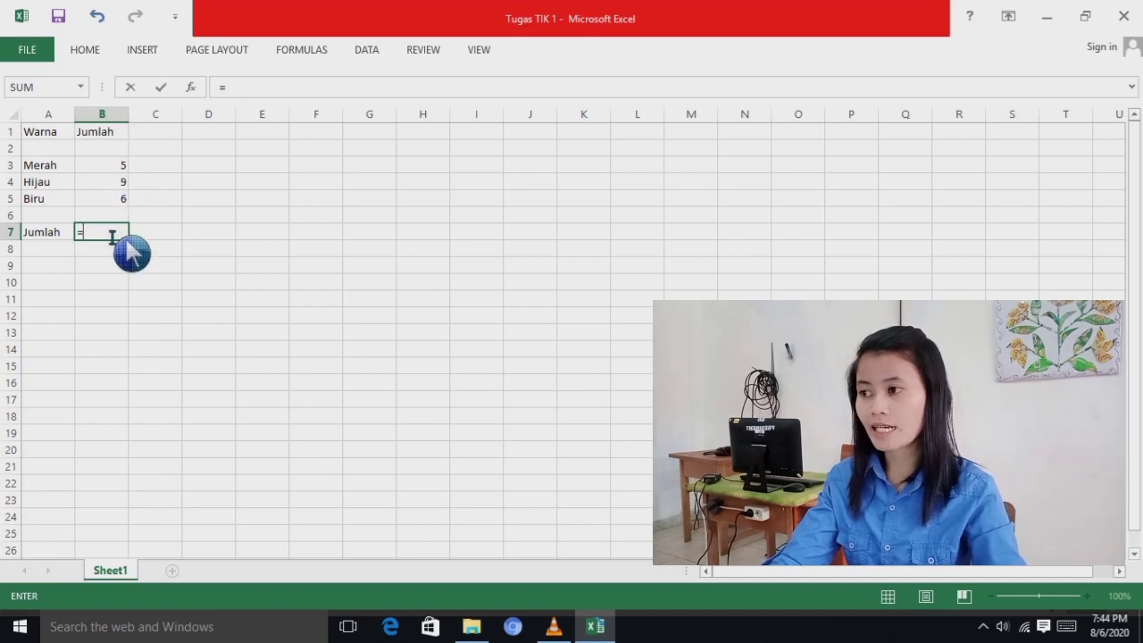
text(B)
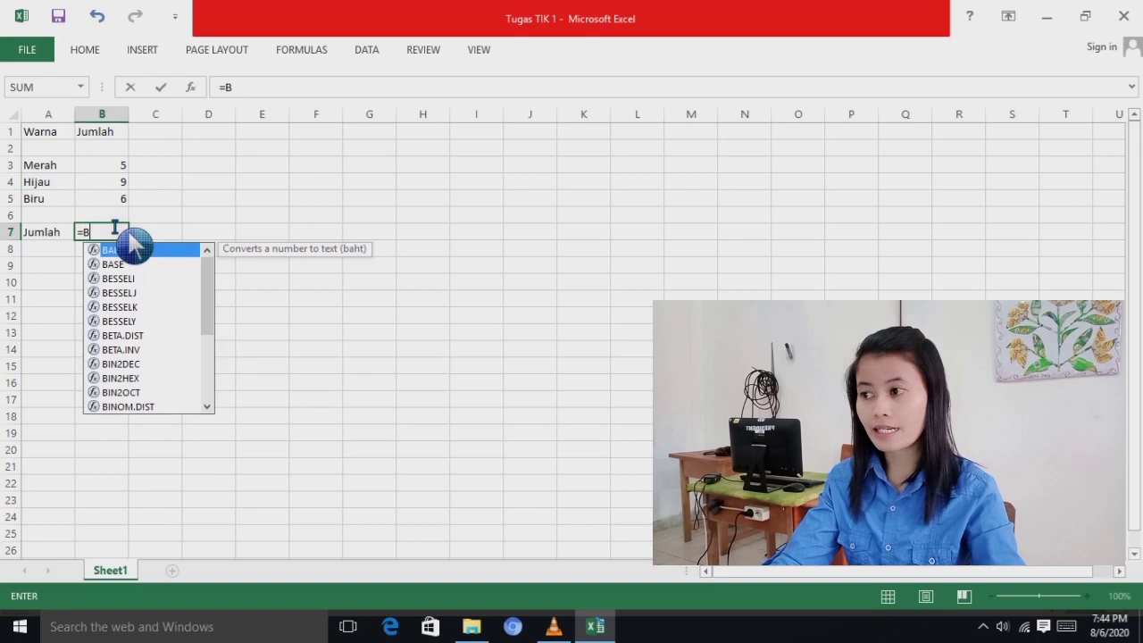
text(3+B)
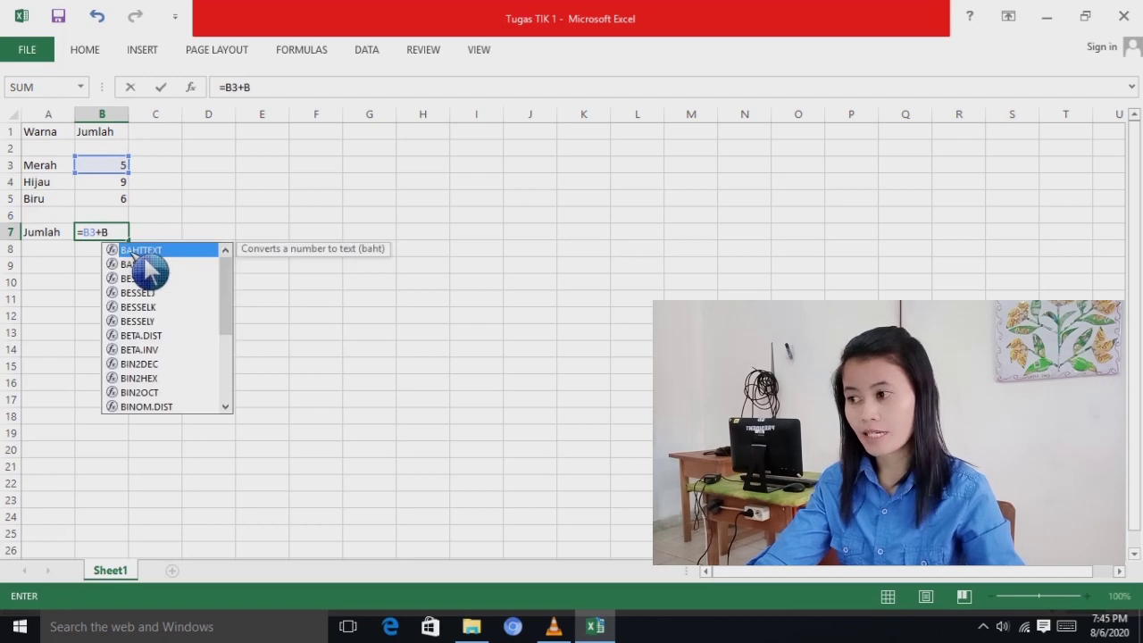
text(4+)
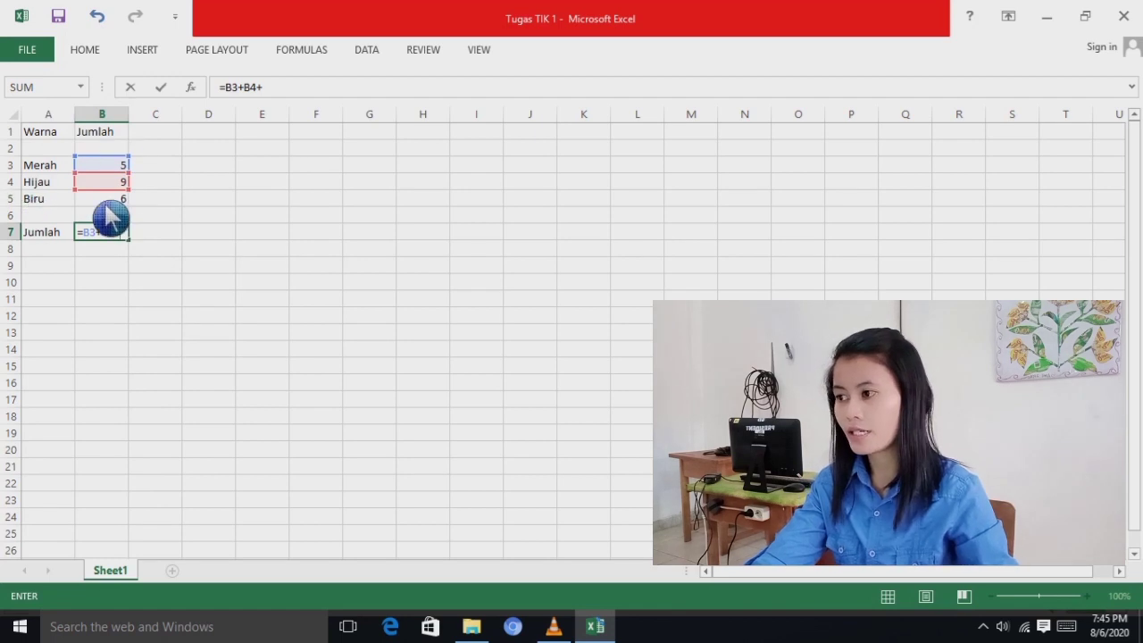
text(b5)
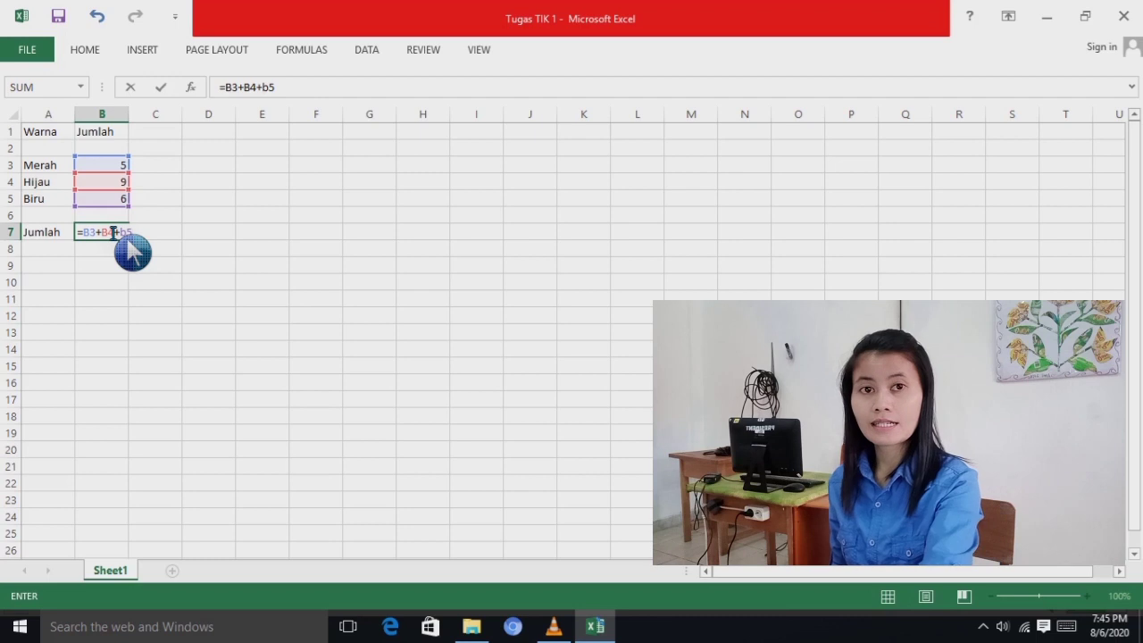
key(Return)
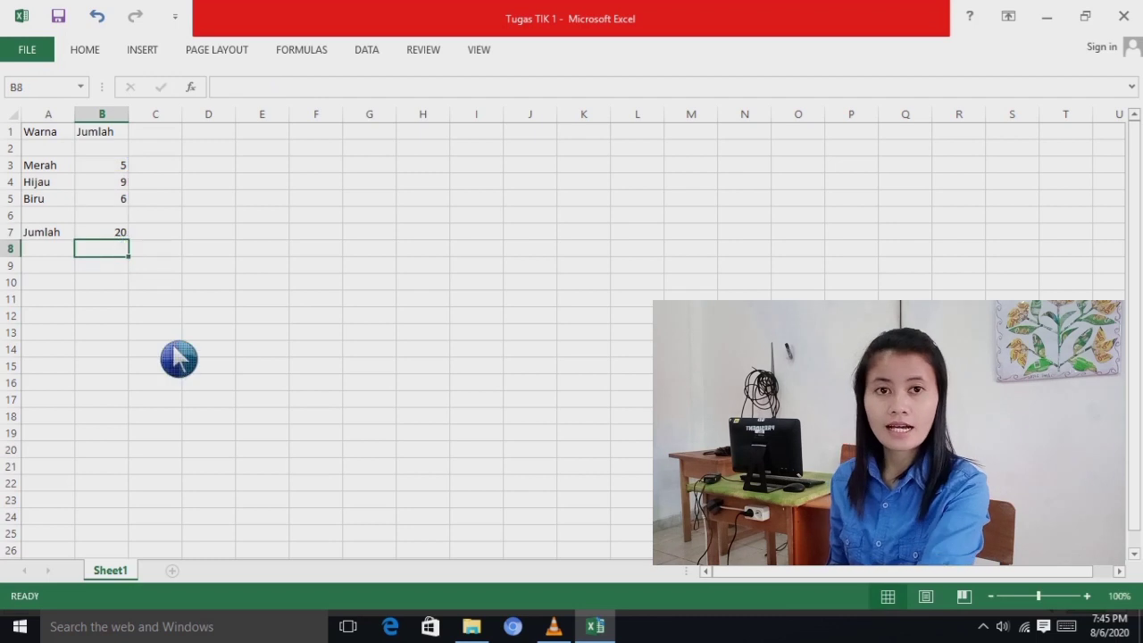
click(125, 234)
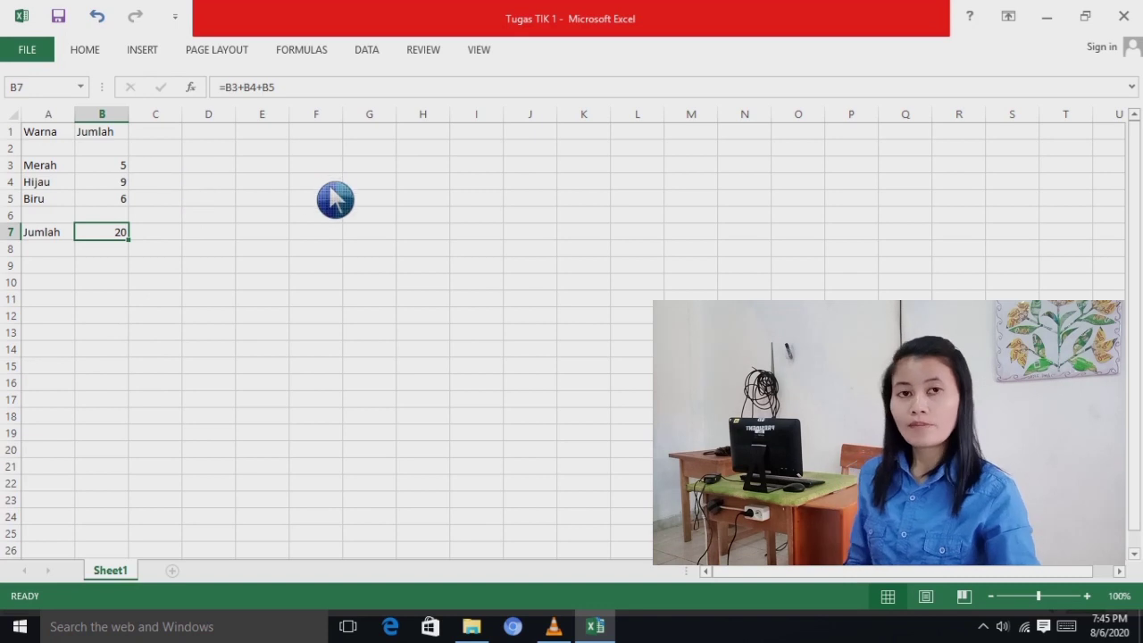
Step: Multiply the Merah amount by the Hijau amount in C3 with the formula =B3*B4
click(175, 170)
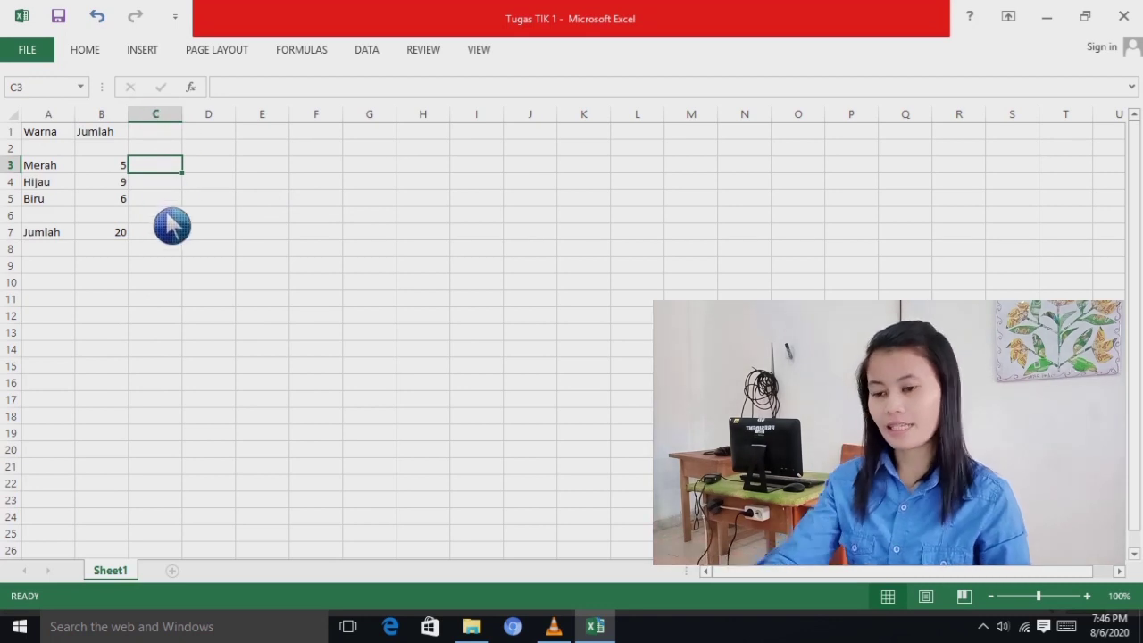
text(=)
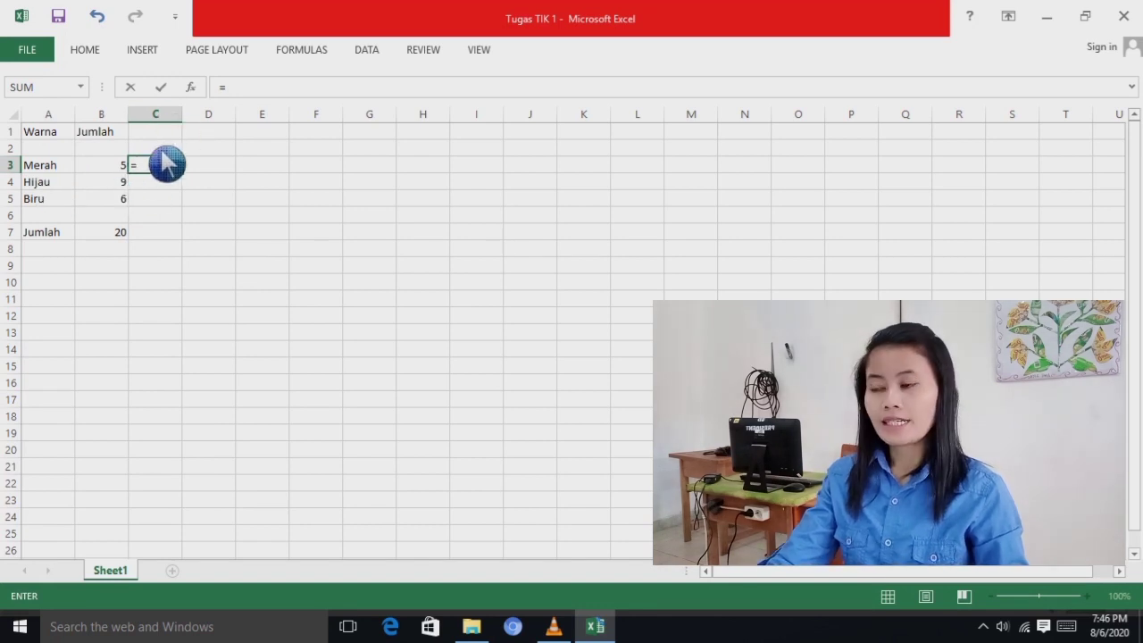
click(114, 170)
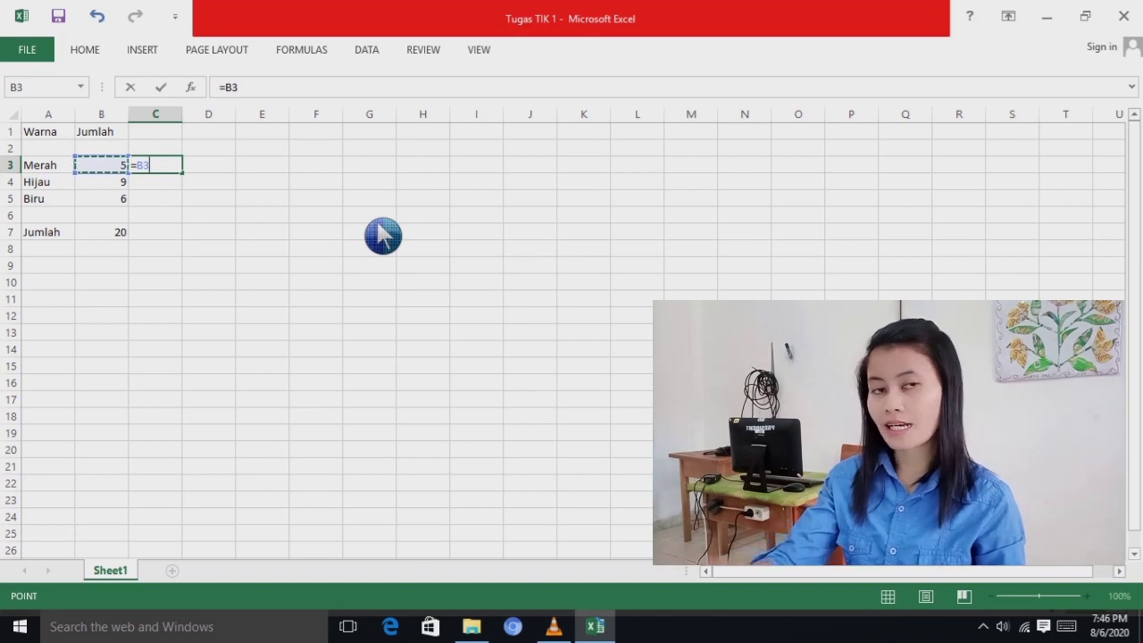
text(*)
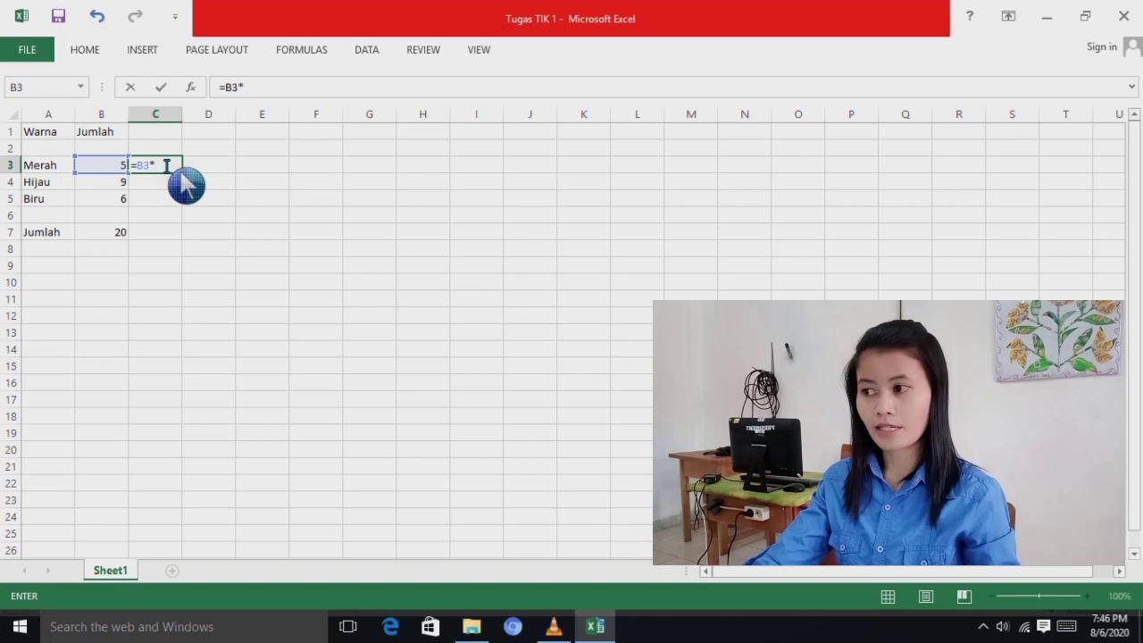
click(125, 185)
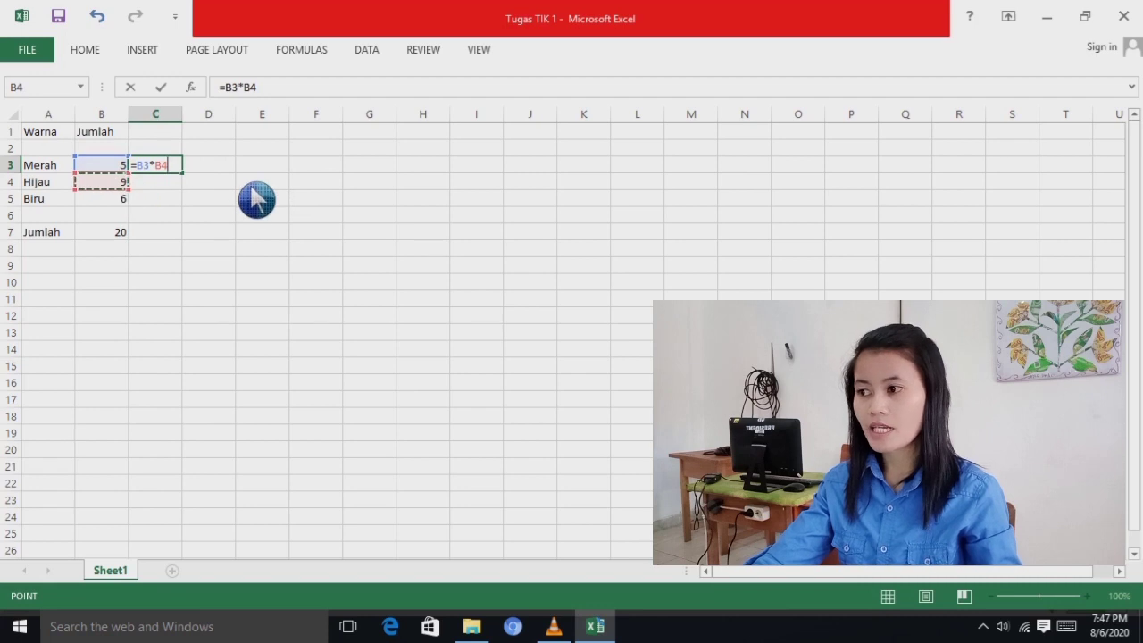
key(Return)
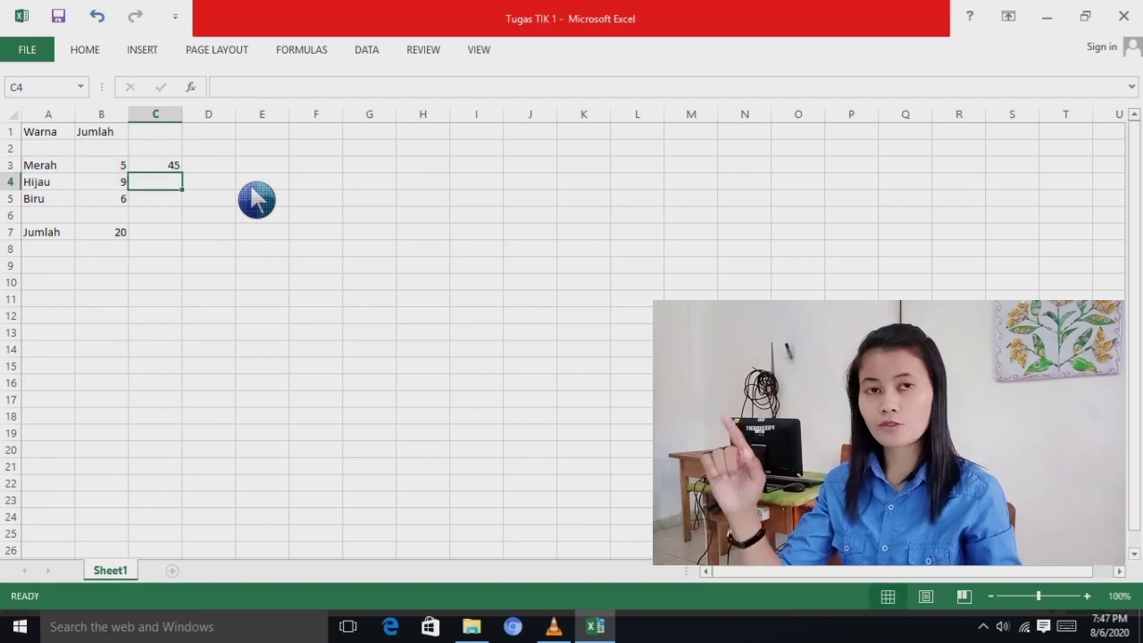